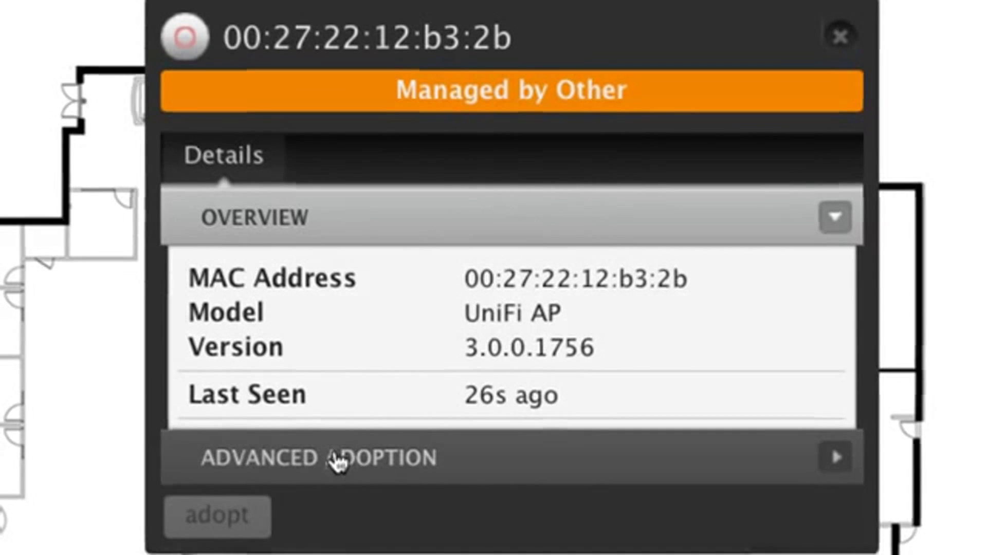
Step: Submit the access point's device username and password through Advanced Adoption
click(338, 461)
click(532, 418)
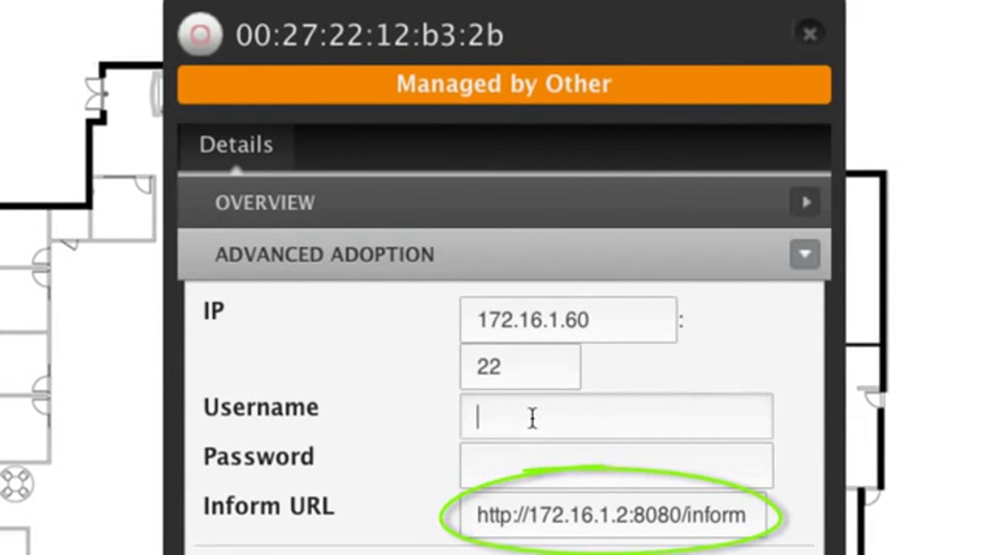
key(Tab)
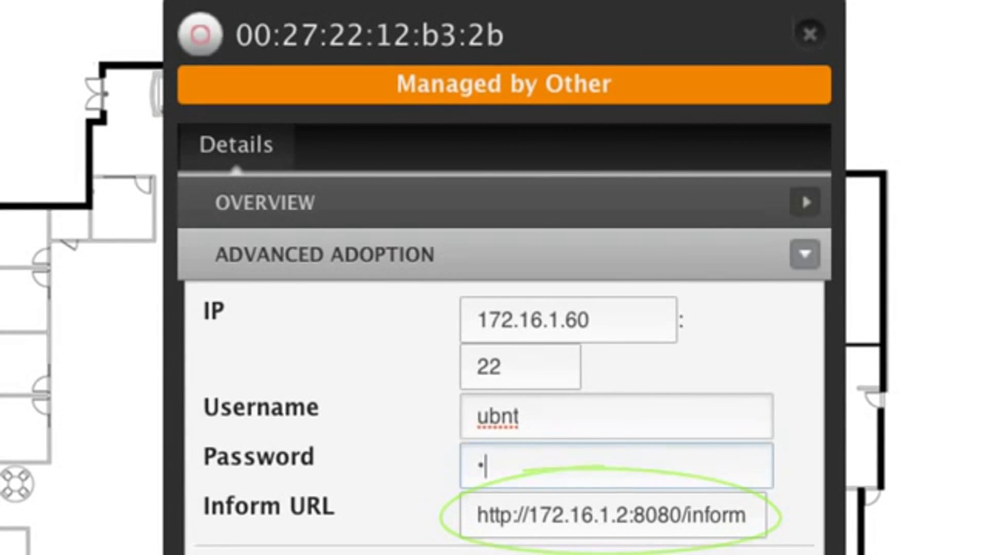
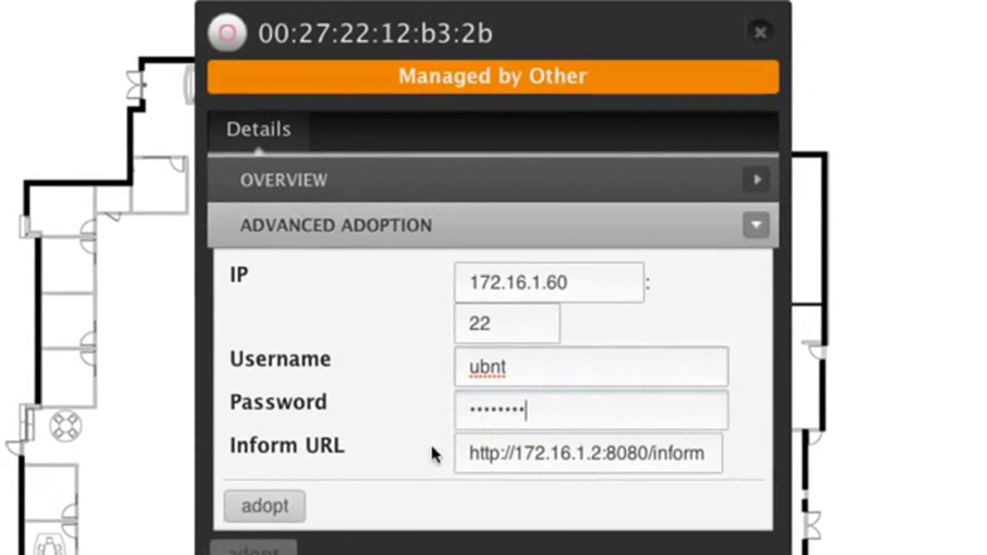
click(267, 494)
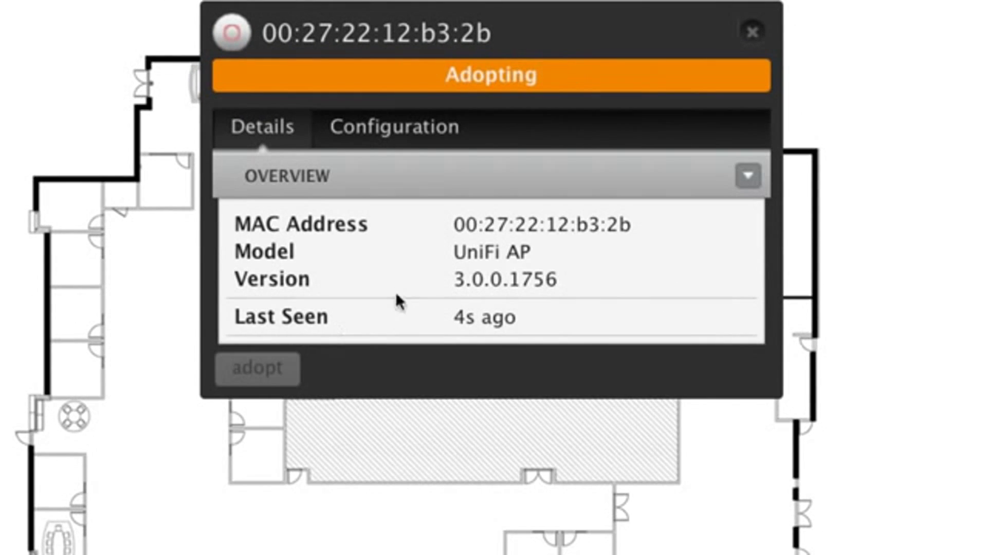
Step: After Adoption Failed, replace the password and retry the adoption
click(364, 355)
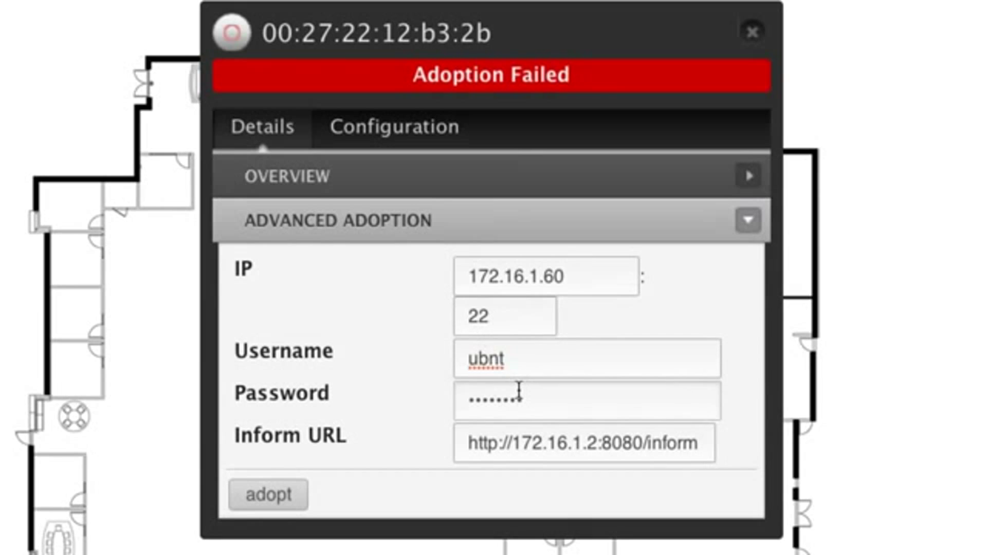
double_click(519, 393)
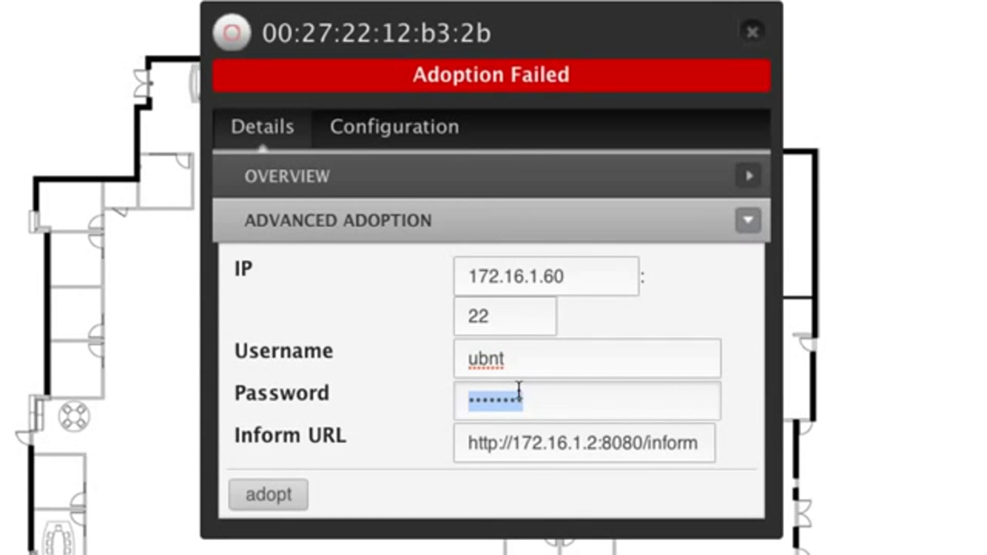
text(•••••••••••)
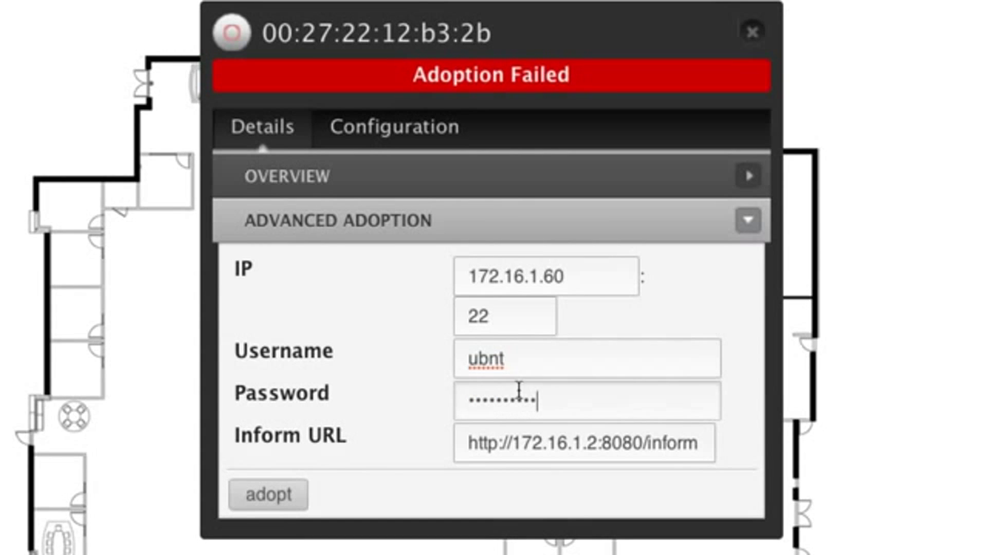
click(268, 494)
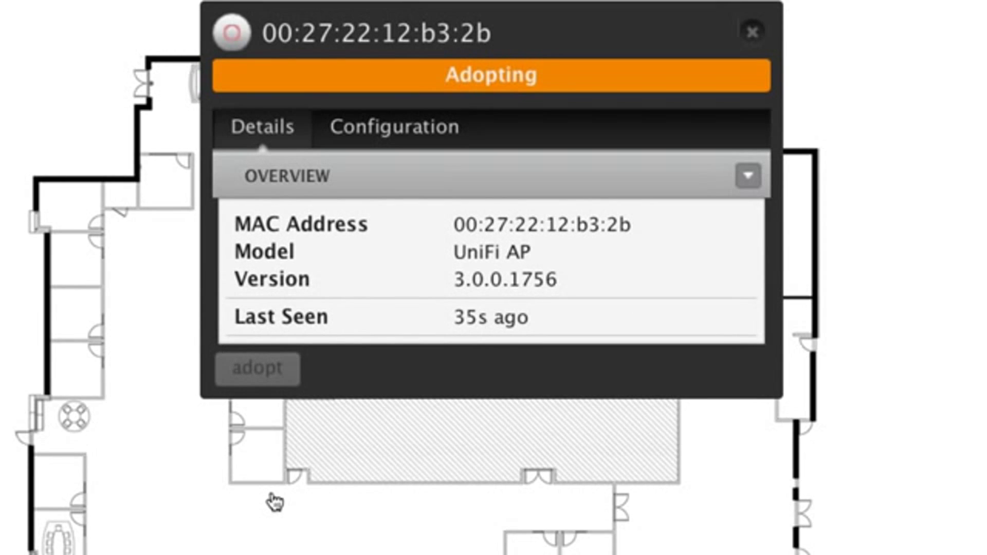